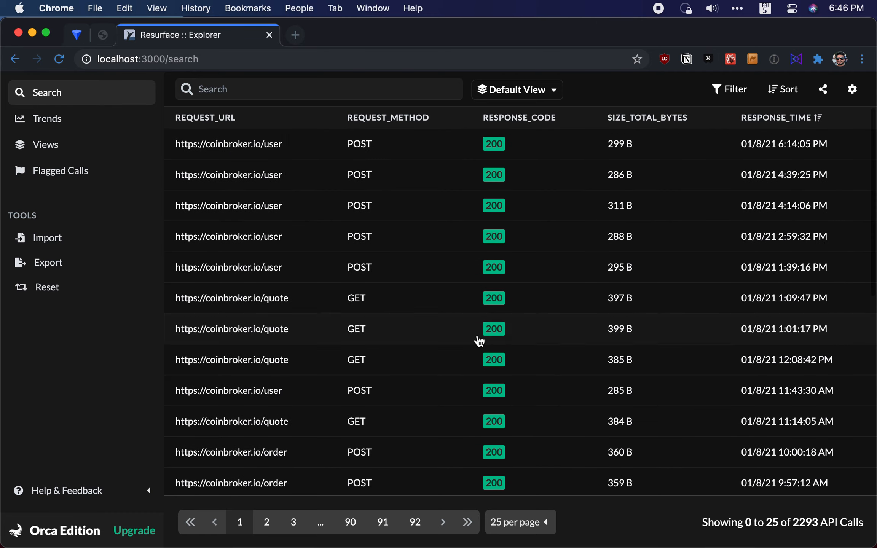
Search the logged API calls for the customer's e-mail address
scroll(380, 217, down, 6)
scroll(380, 218, up, 6)
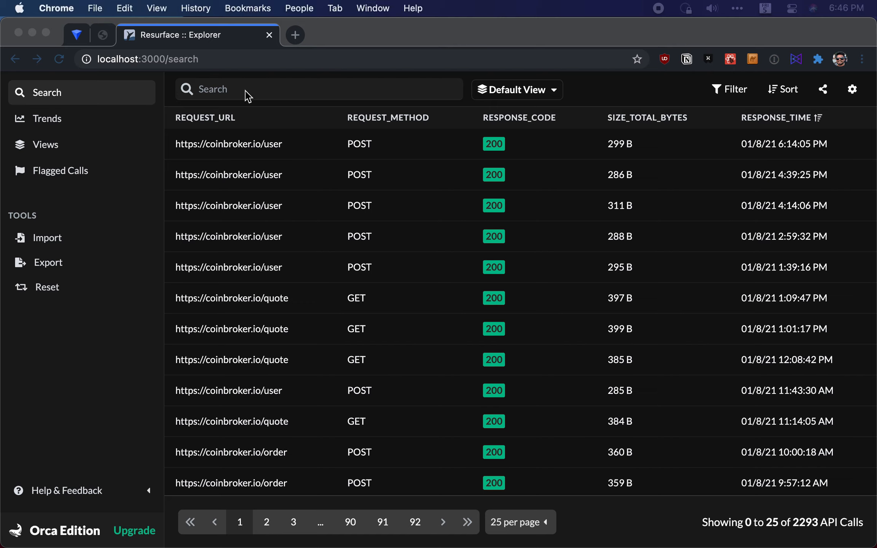
click(260, 87)
key(super+v)
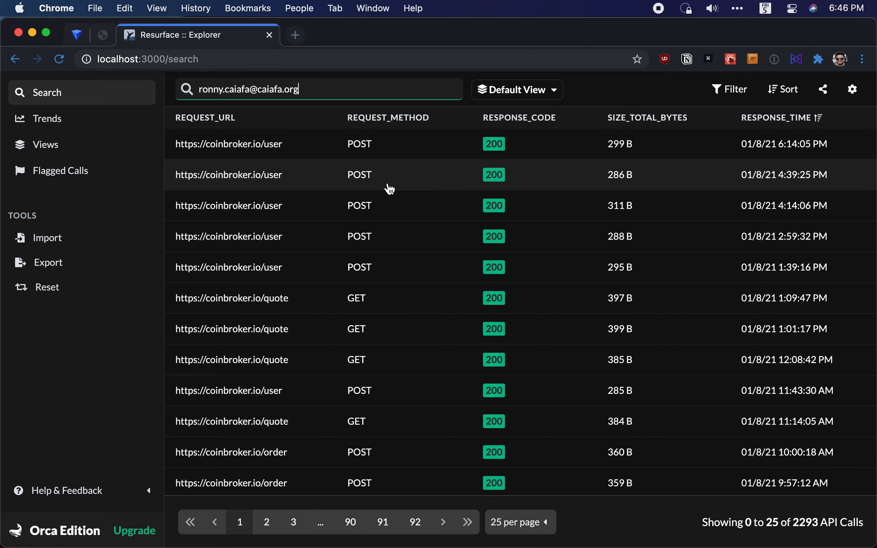
key(Return)
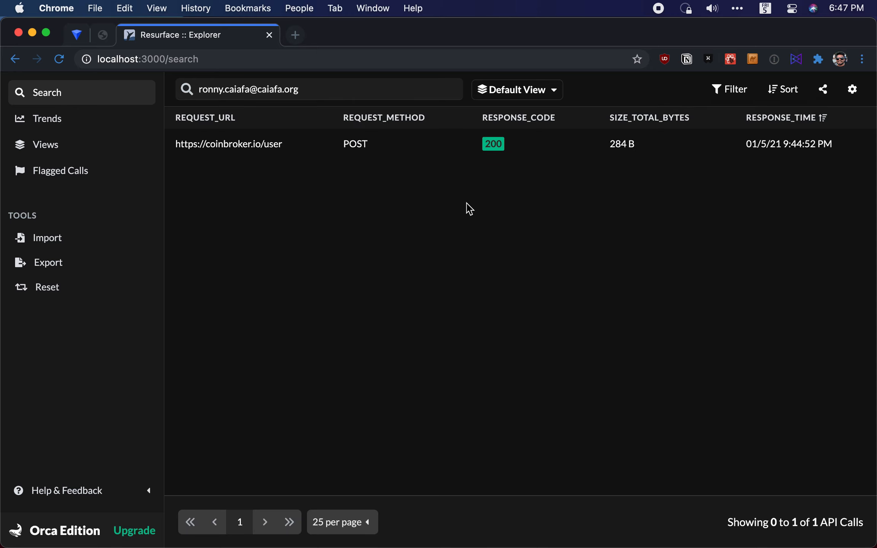
Open the matching user call's details and copy the account token from its response body
click(362, 144)
scroll(741, 329, down, 5)
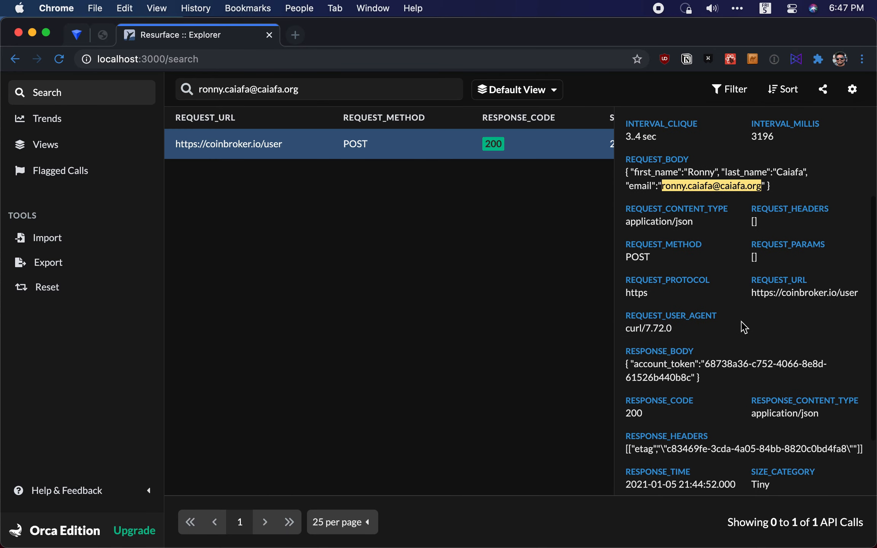
scroll(699, 264, down, 2)
scroll(702, 274, up, 7)
scroll(716, 276, down, 5)
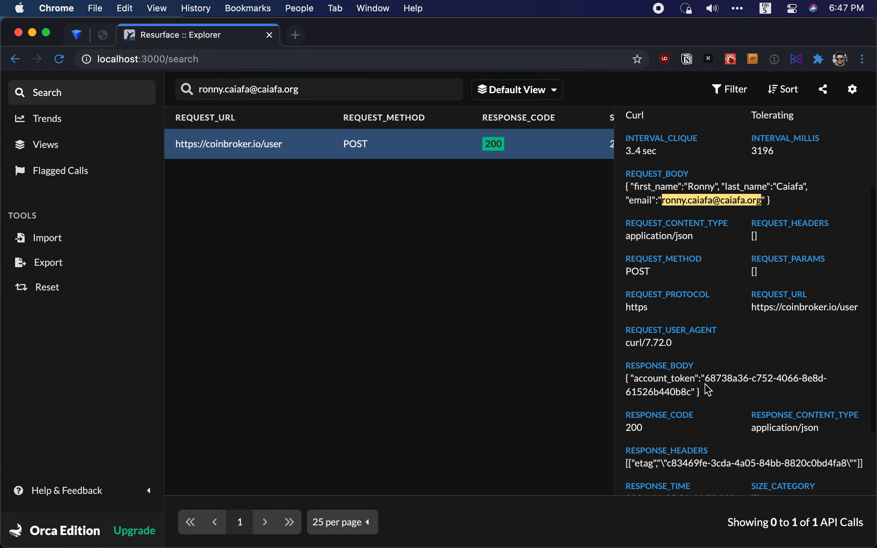
mouse_move(706, 381)
mouse_down()
mouse_move(701, 397)
mouse_move(692, 392)
mouse_up()
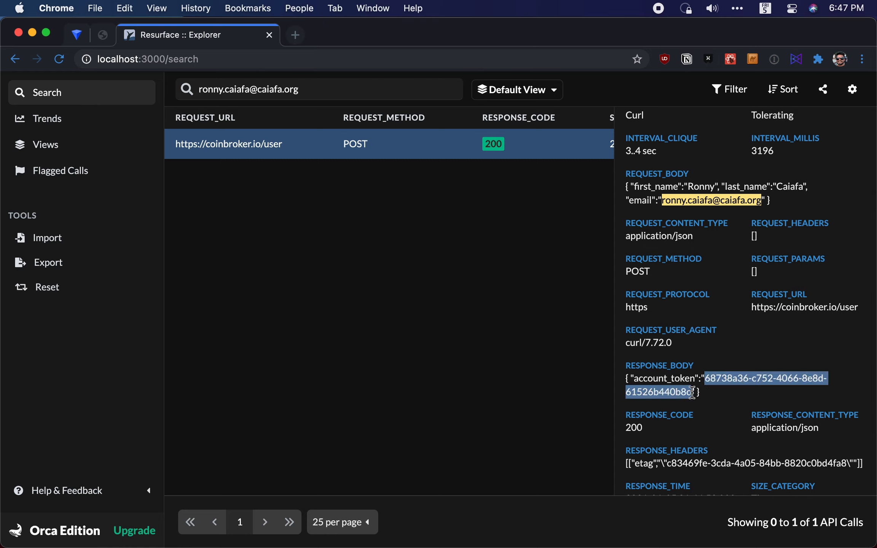
key(super+c)
click(577, 238)
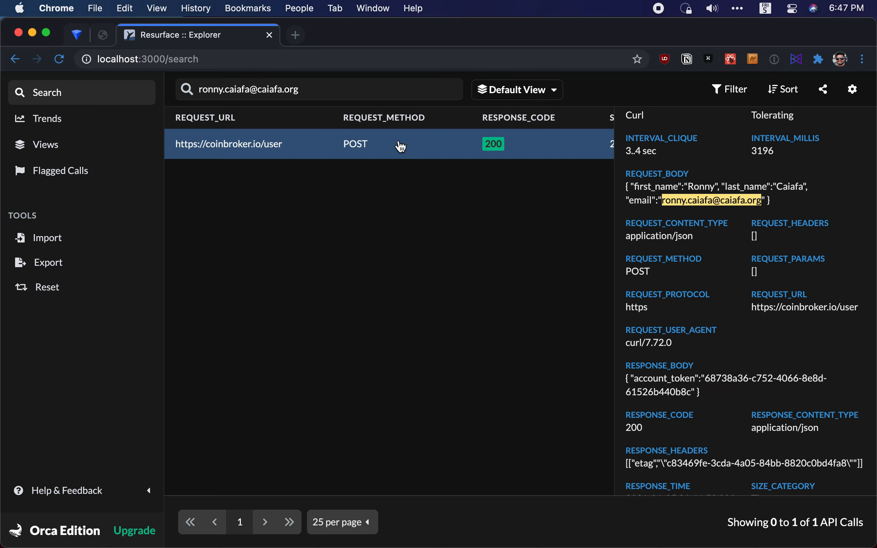
Replace the search text with the copied account token and run the search
click(368, 90)
key(super+a)
key(super+v)
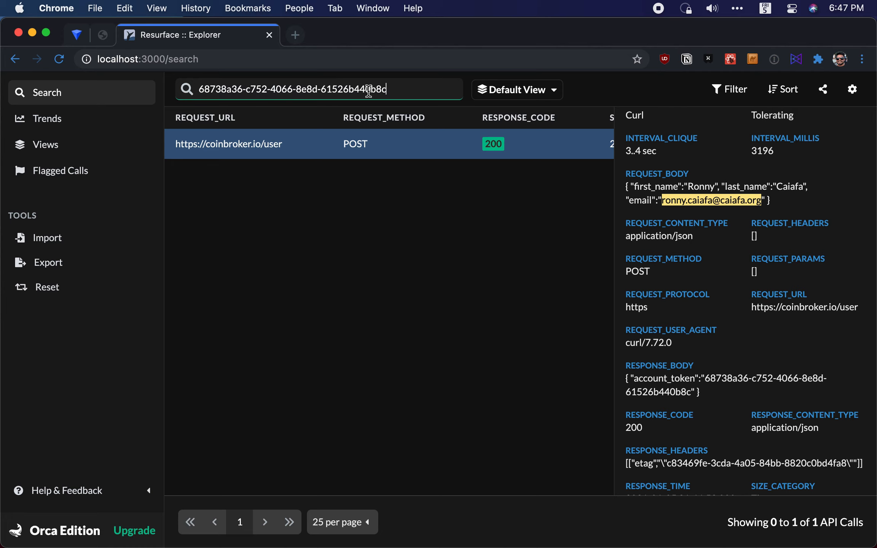
key(Return)
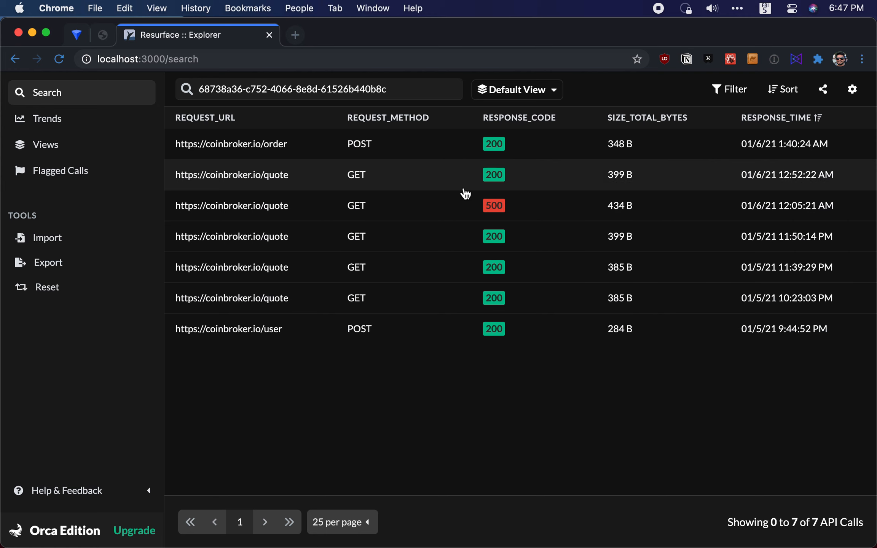
Open the quote call with response code 500 and examine its amount_usd, coin_type and response body
click(461, 215)
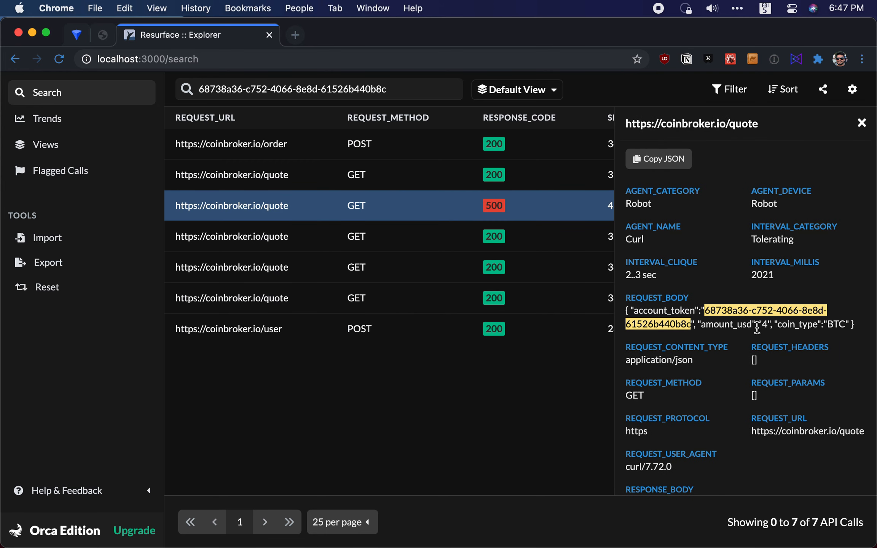
scroll(747, 324, down, 2)
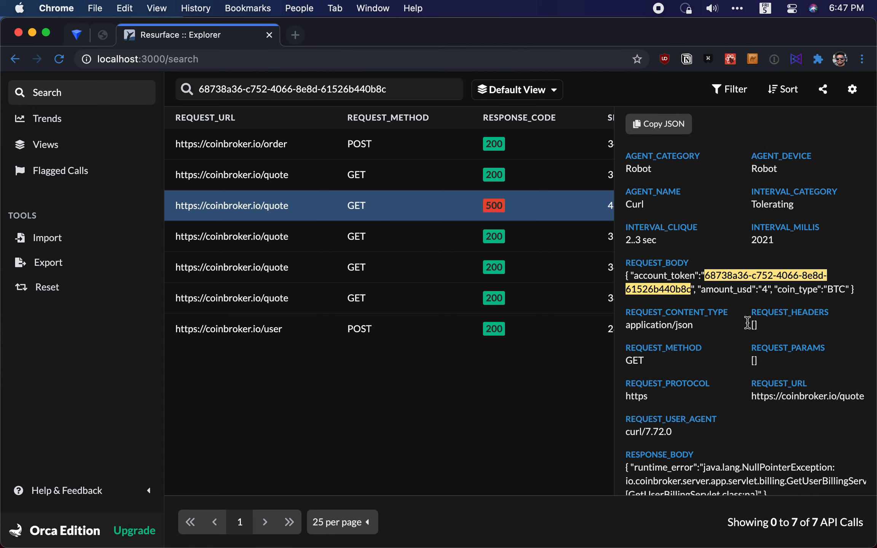
triple_click(762, 292)
click(782, 290)
double_click(834, 291)
click(777, 366)
scroll(773, 371, down, 5)
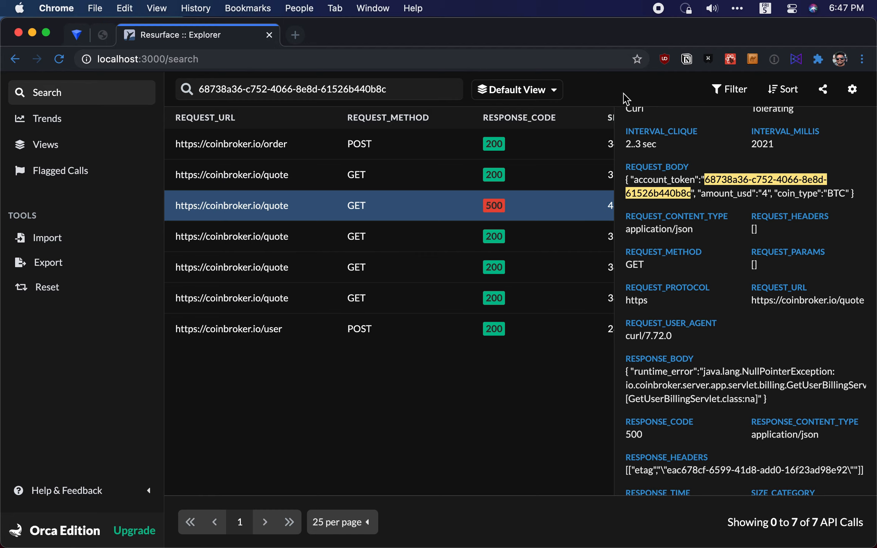
Save the current search as a new view named "support ticket #13" plus the customer's first name
click(551, 98)
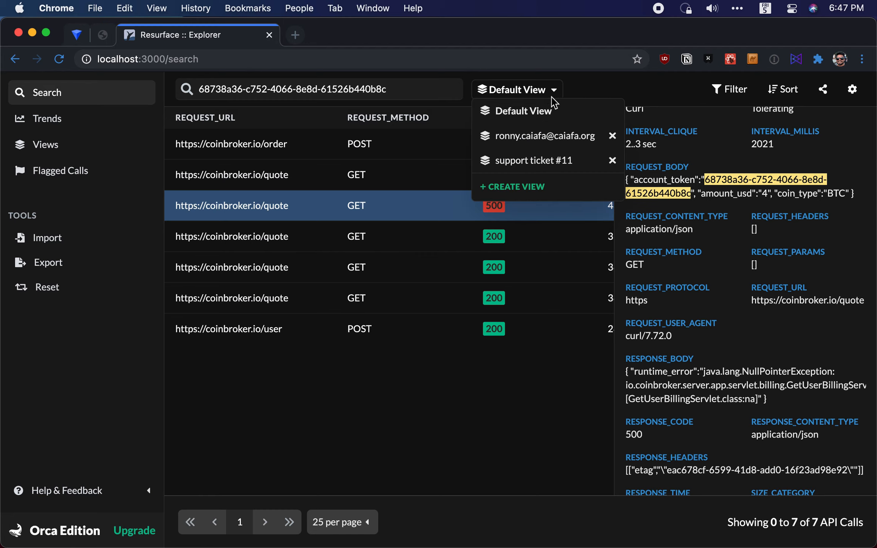
click(535, 186)
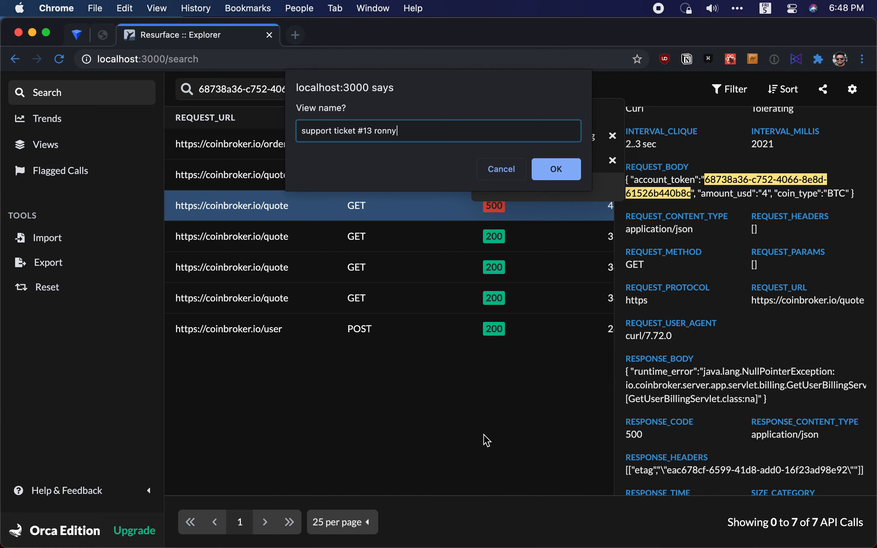
key(Return)
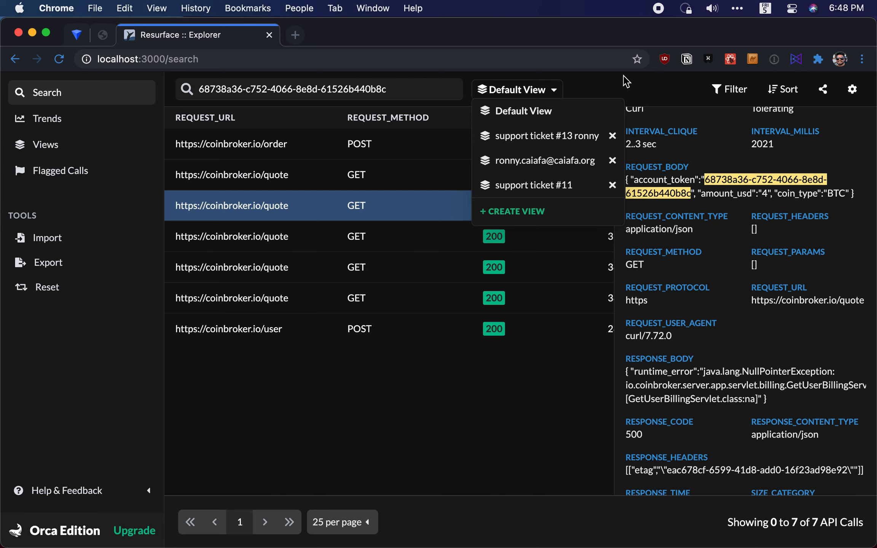
Switch to the saved support ticket #13 view and clear the account token from the search
click(571, 137)
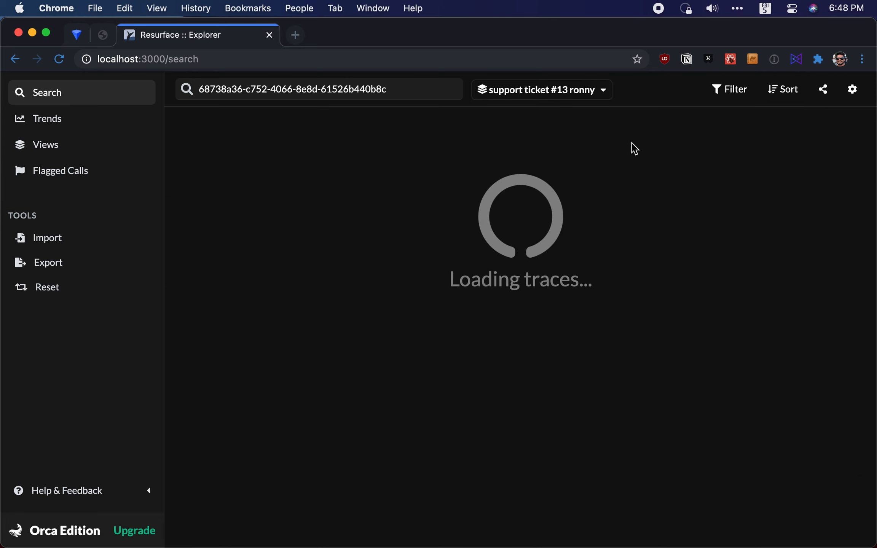
click(431, 91)
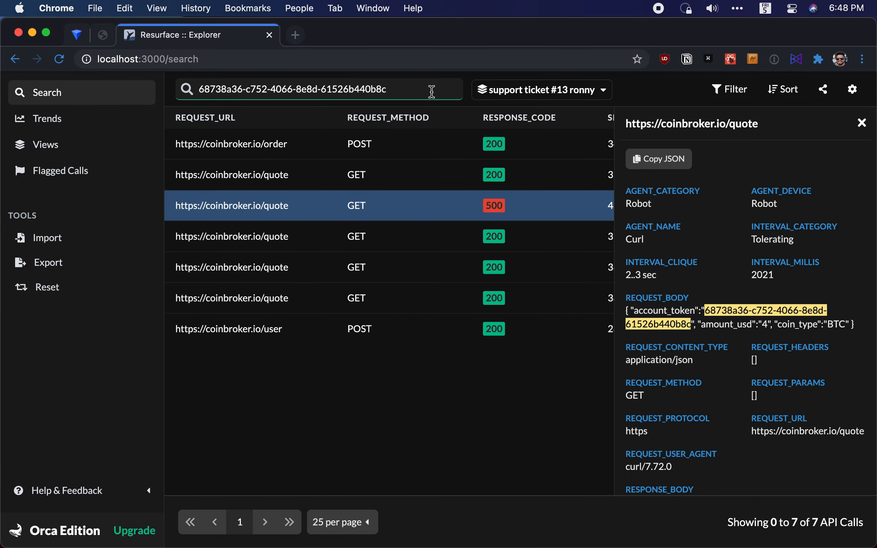
key(super+a)
key(BackSpace)
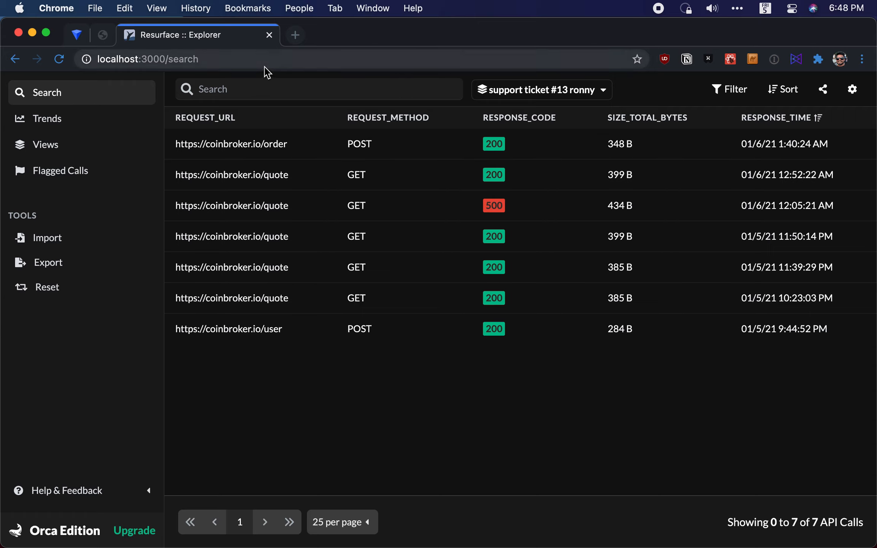
Switch to the Default View, and return to the support ticket #13 view to compare their calls
click(520, 100)
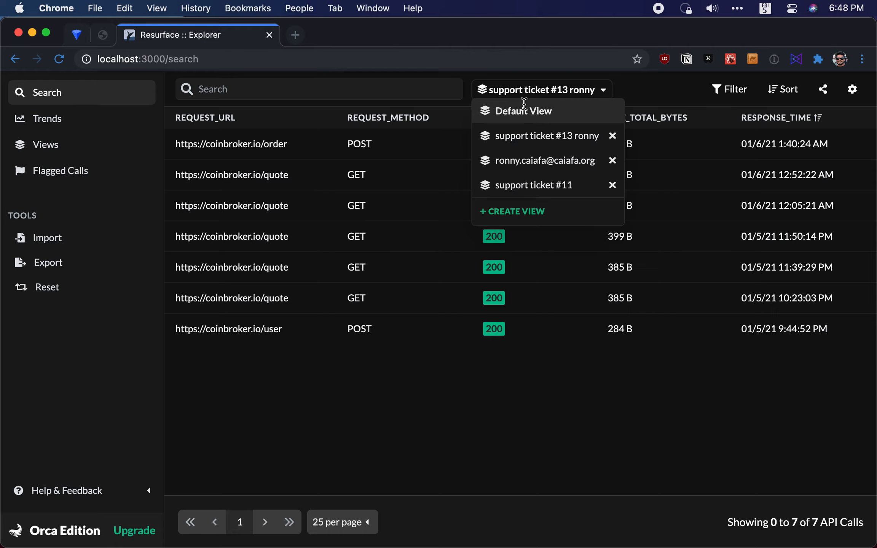
click(523, 110)
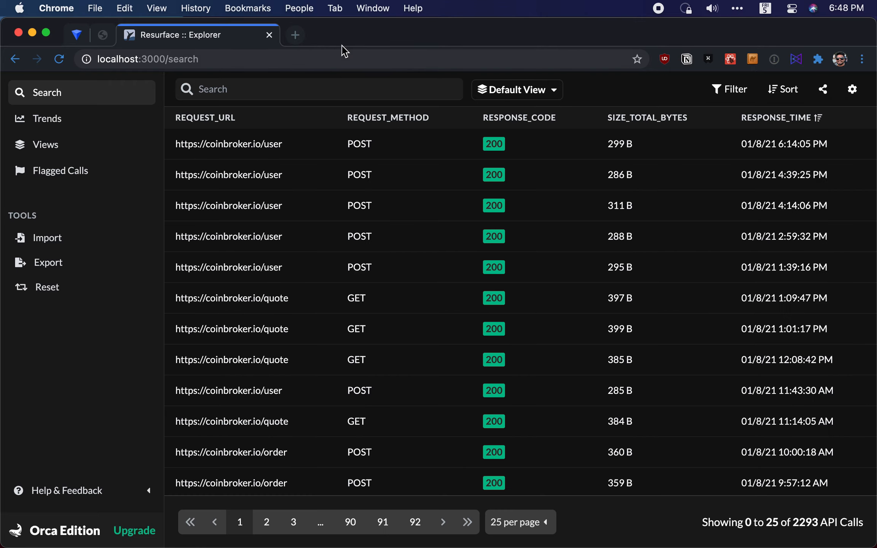
click(517, 90)
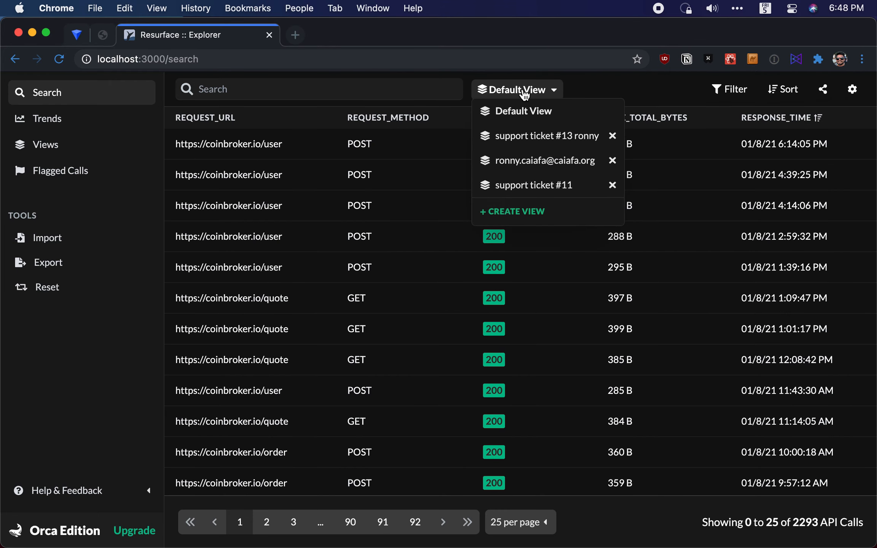
click(569, 136)
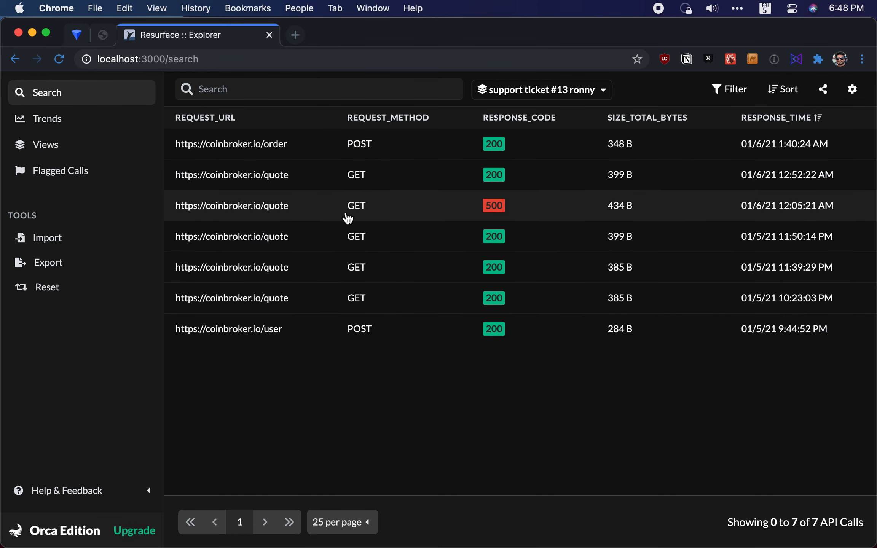
Review the details of the quote call with response code 500 and close them
click(347, 218)
scroll(783, 277, down, 3)
scroll(783, 277, down, 10)
scroll(759, 289, up, 15)
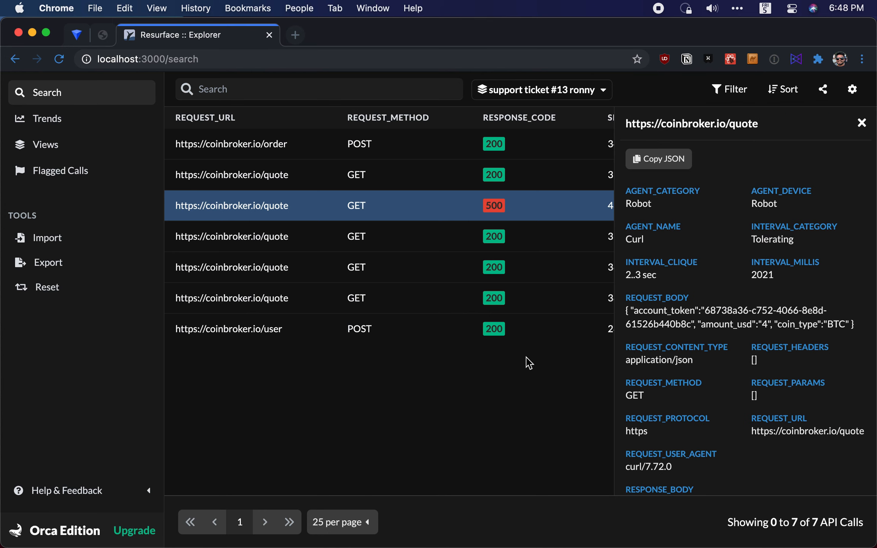
click(862, 124)
Change to the Default View once more and reselect the support ticket #13 view
click(559, 95)
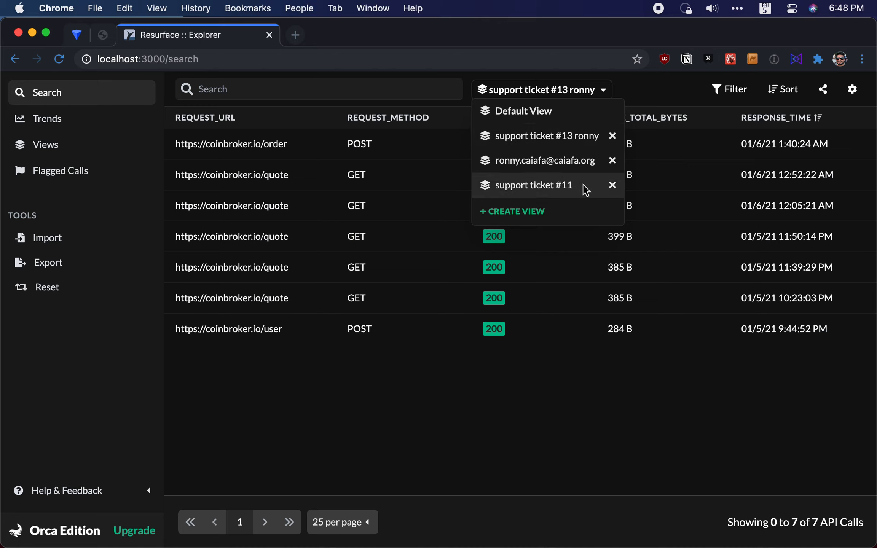
click(605, 121)
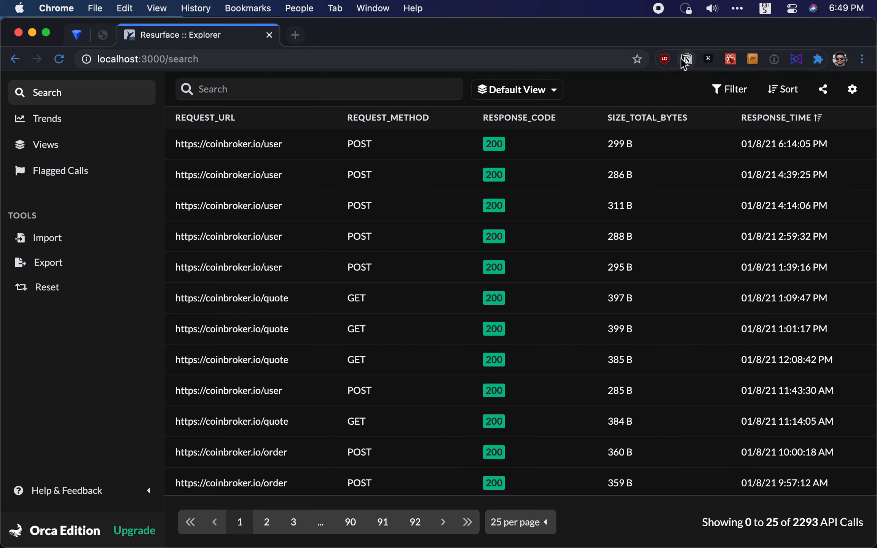
click(533, 91)
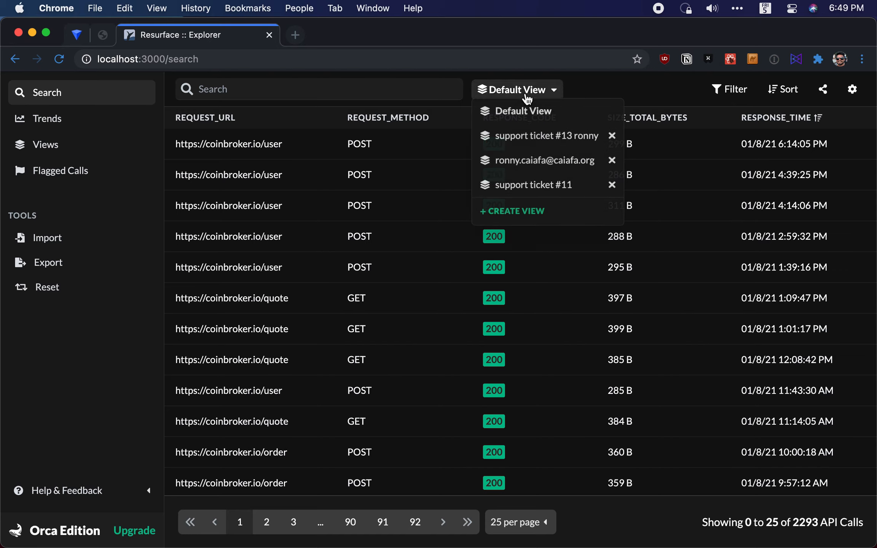
click(533, 131)
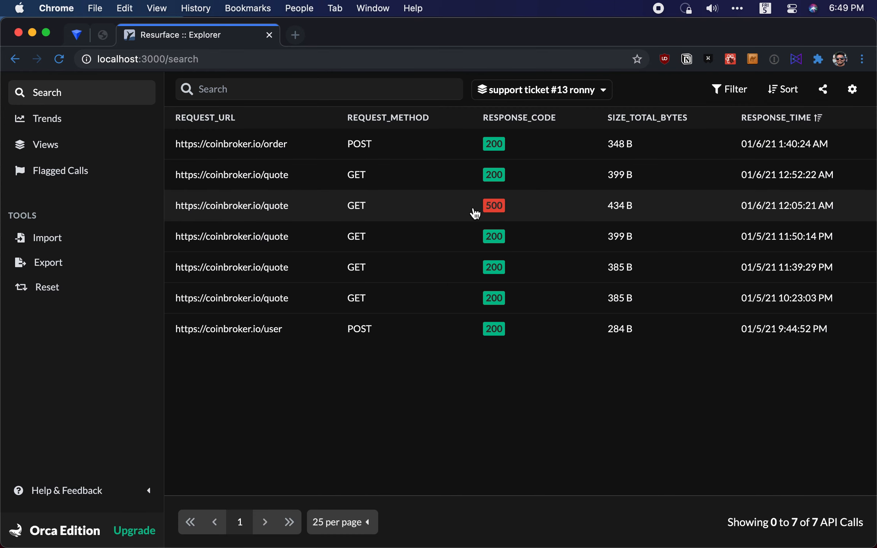
Reopen the failed quote call, check its request and response bodies, and close its details
click(491, 212)
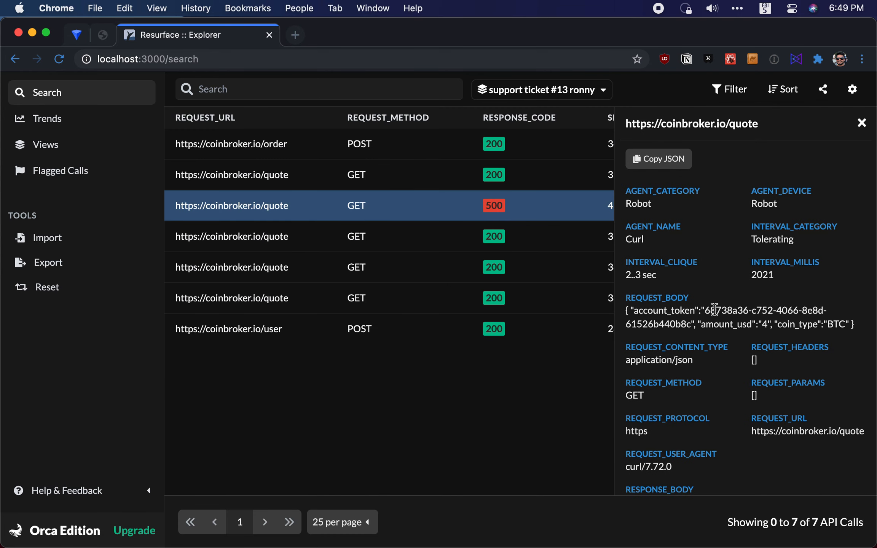
scroll(705, 331, down, 4)
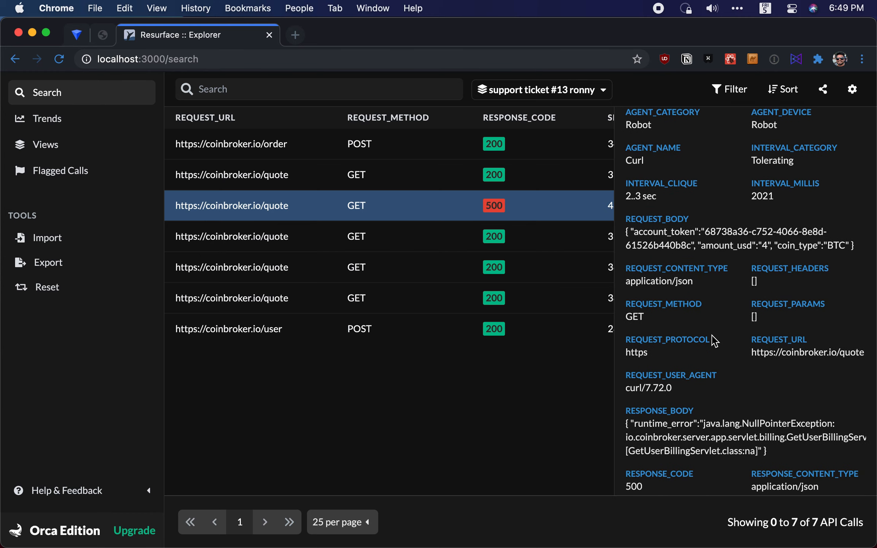
scroll(682, 340, up, 5)
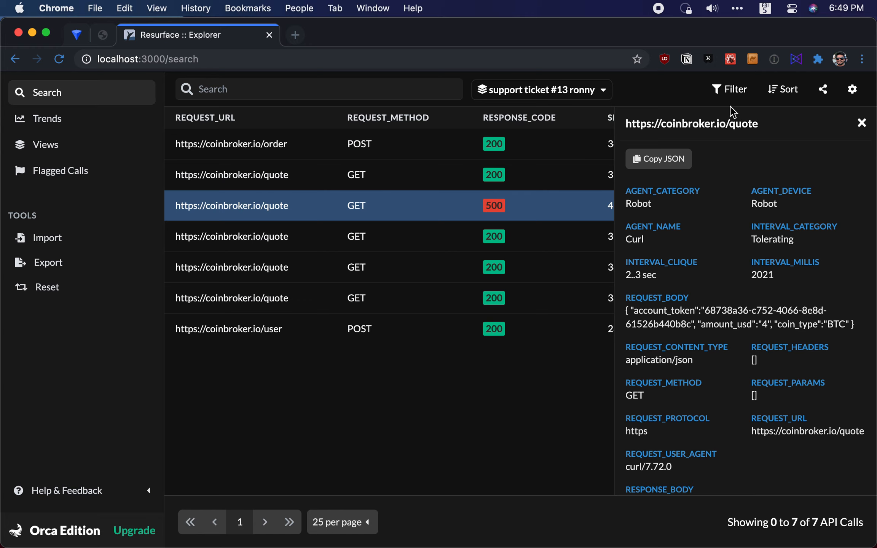
click(863, 124)
Set up a filter on the support ticket #13 view with response_code equal to 500
click(730, 90)
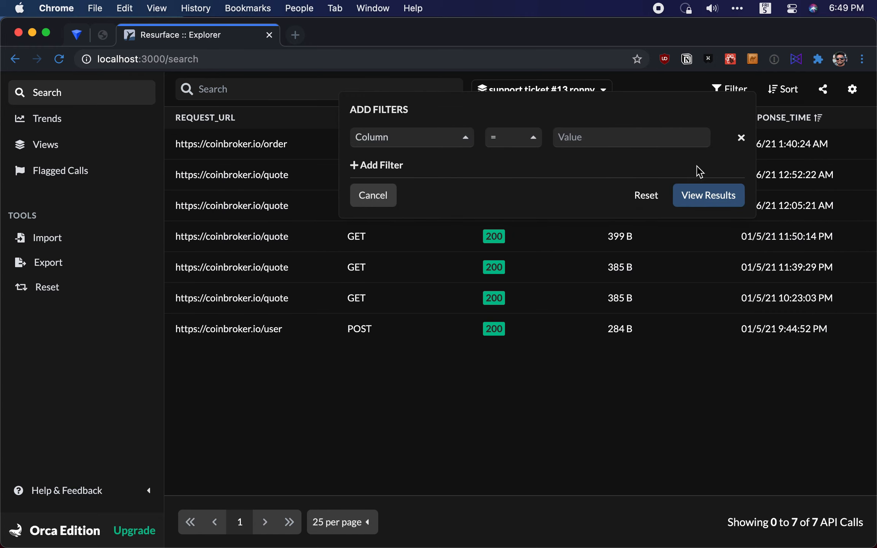
click(445, 146)
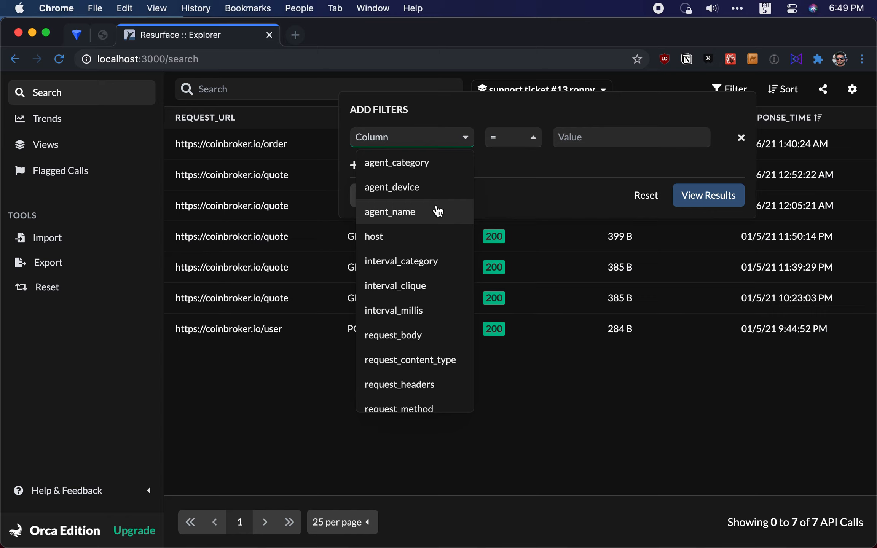
scroll(438, 313, down, 5)
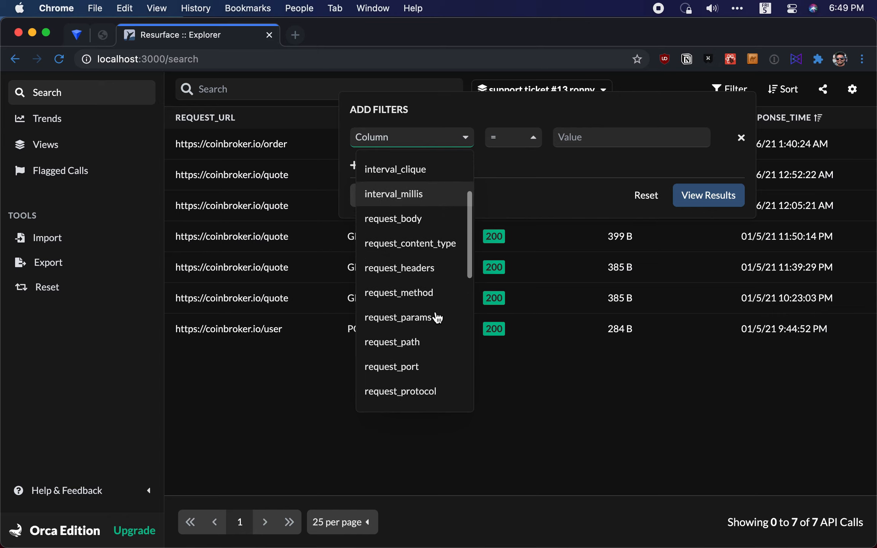
scroll(435, 313, down, 5)
click(428, 383)
click(570, 136)
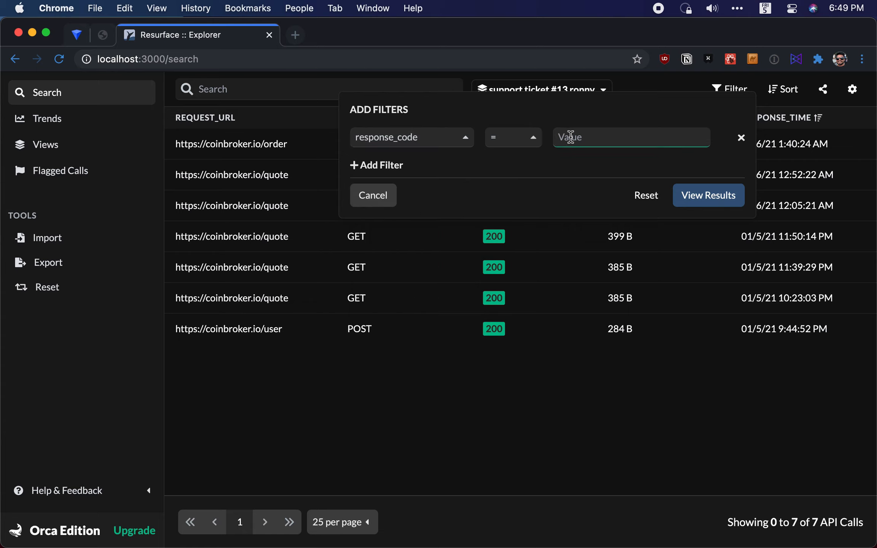
text(50)
click(580, 167)
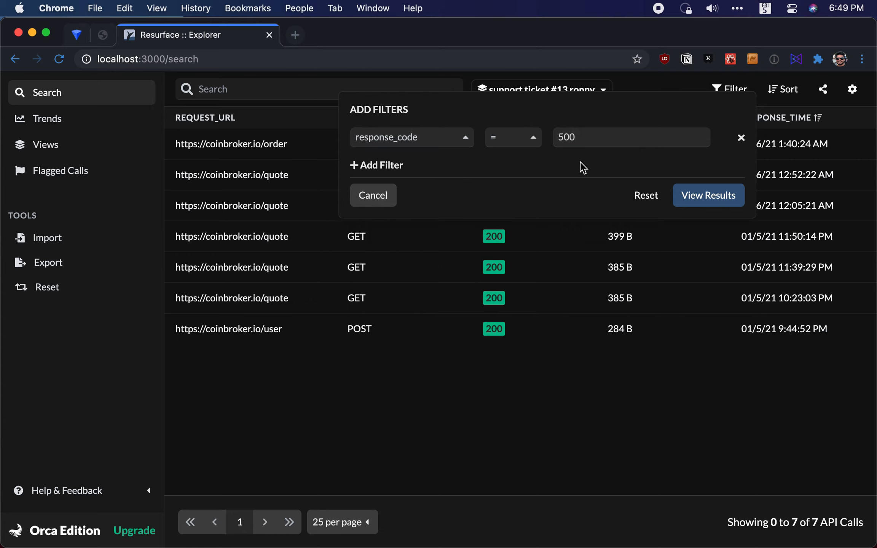
Add a second filter condition with request_path LIKE %/quote% and leave the filter settings
click(400, 166)
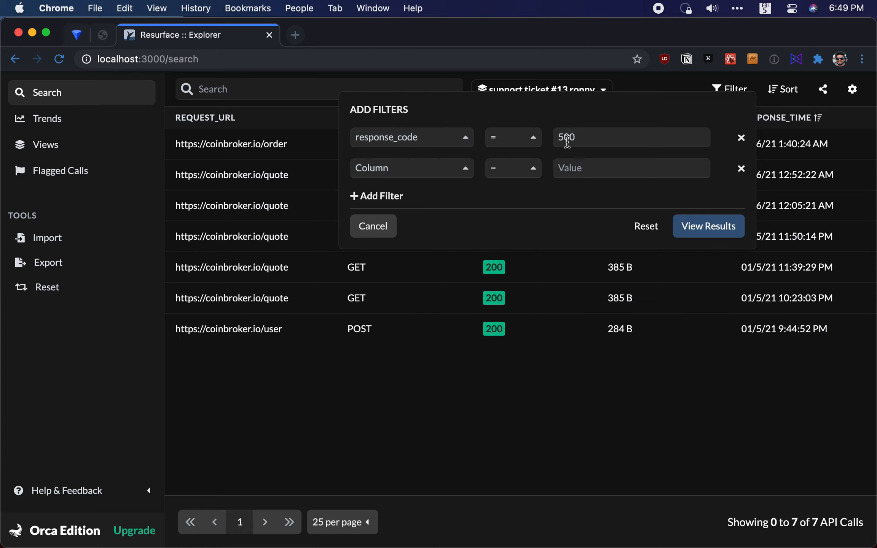
click(448, 173)
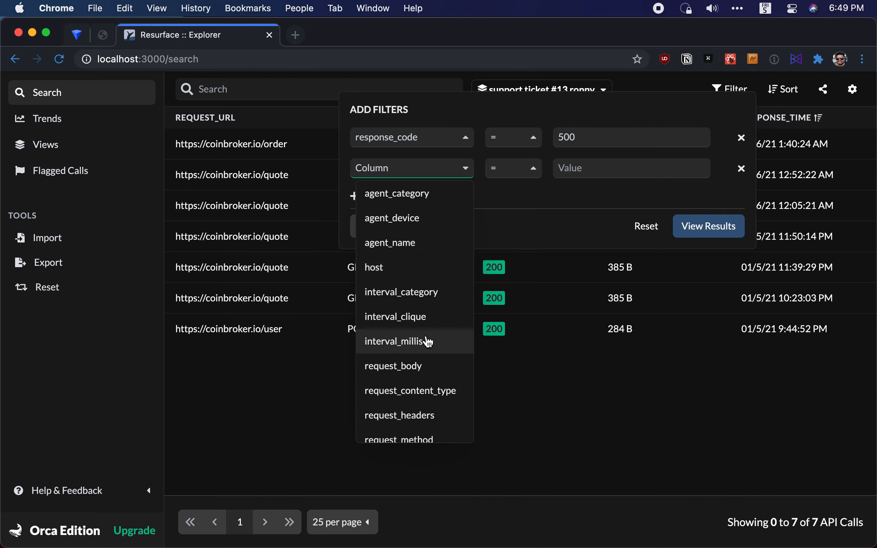
scroll(428, 341, down, 4)
click(429, 348)
click(525, 241)
click(578, 169)
text(%/quote%)
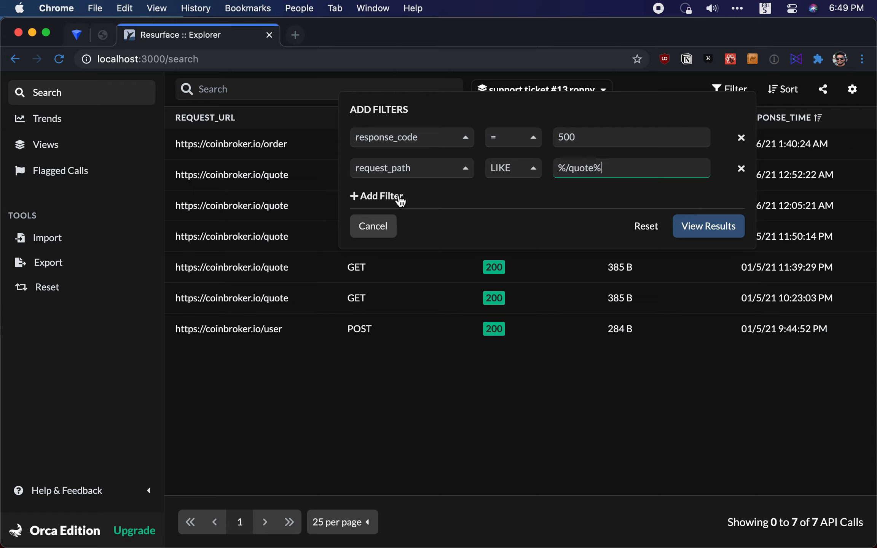
click(629, 420)
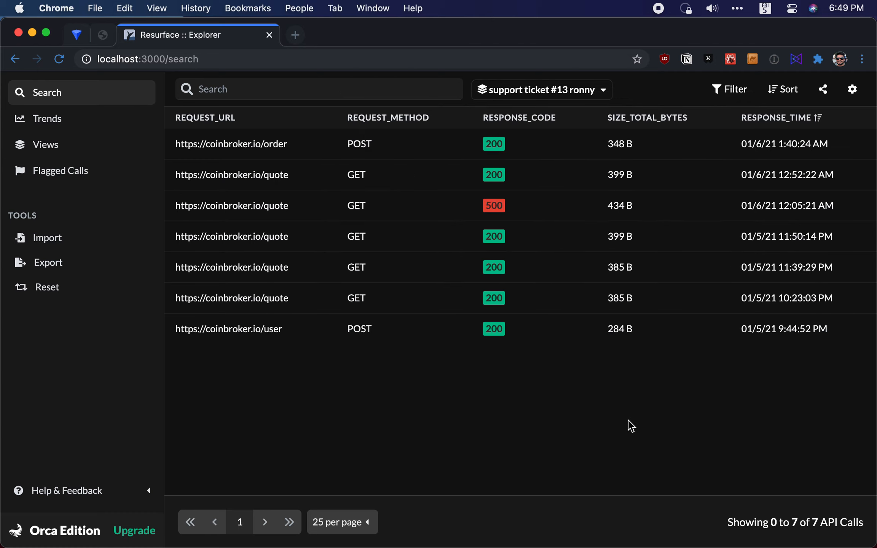
Open the details of the quote call with response code 500 and check its response time
click(744, 208)
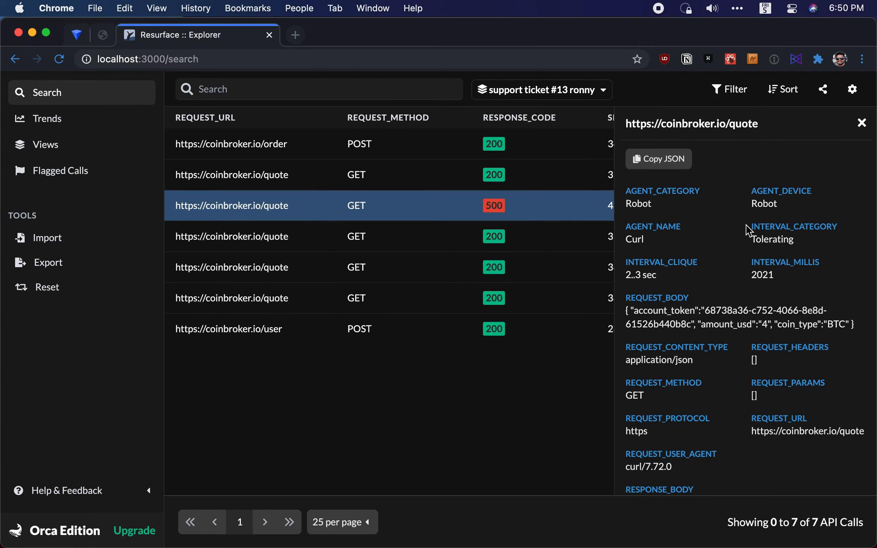
scroll(734, 365, down, 6)
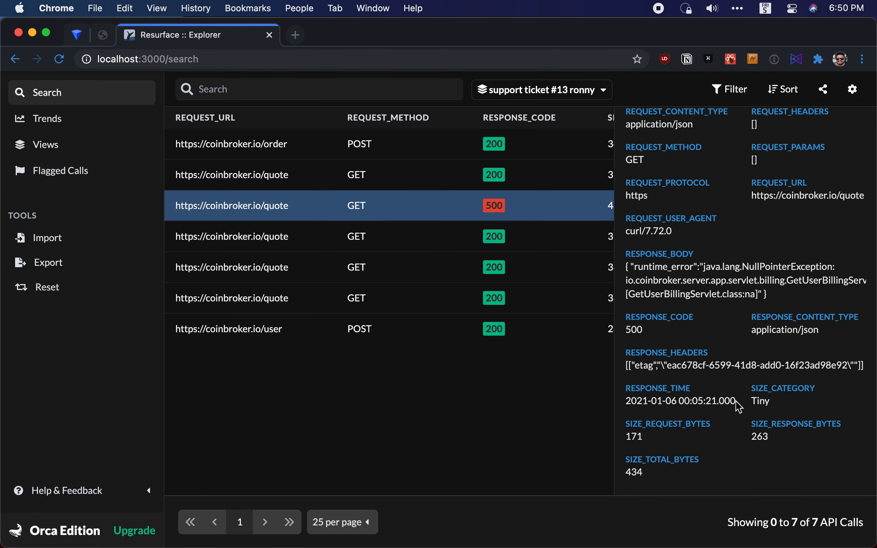
drag(736, 402, 620, 407)
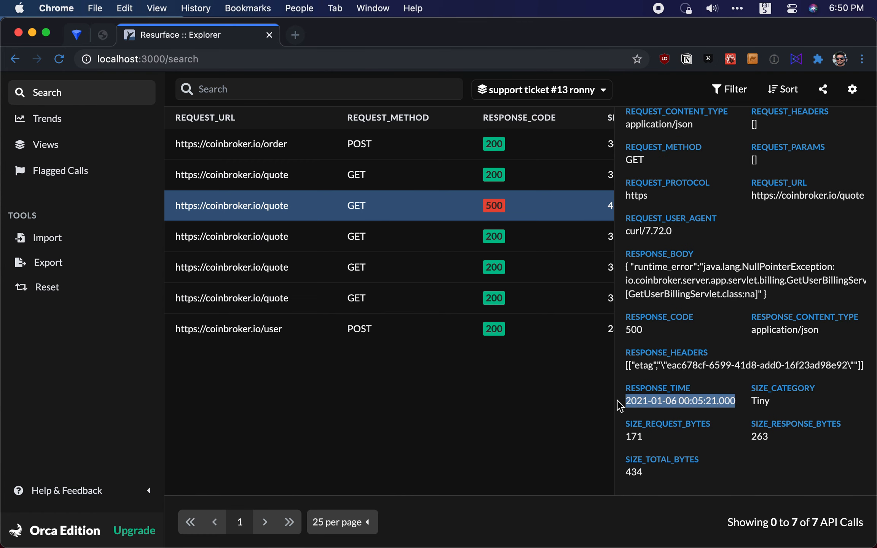
click(565, 412)
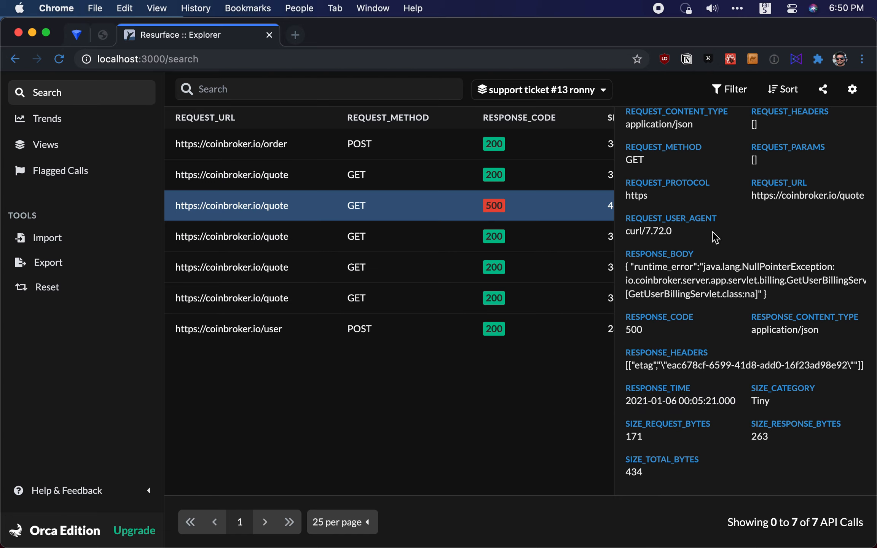
Add a third filter condition on the response_date column
click(731, 89)
click(396, 196)
click(412, 199)
scroll(432, 297, down, 5)
scroll(432, 297, up, 2)
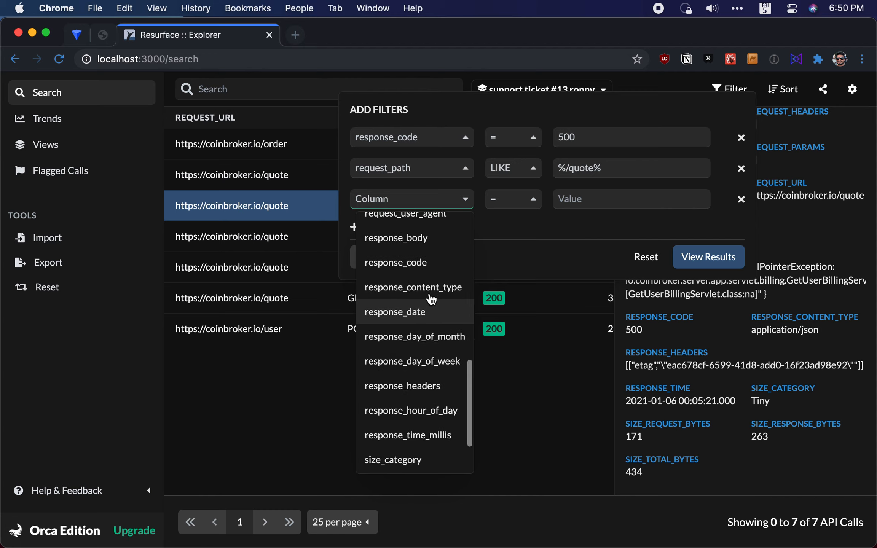
click(431, 328)
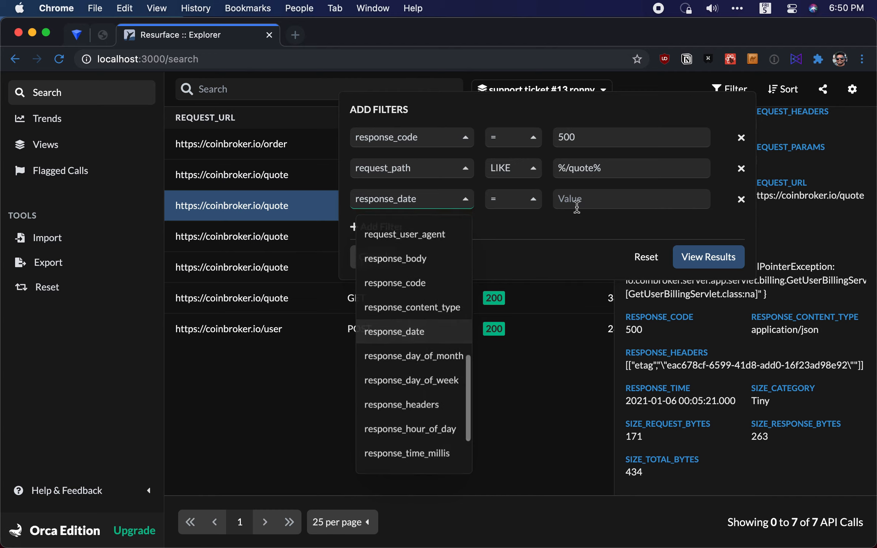